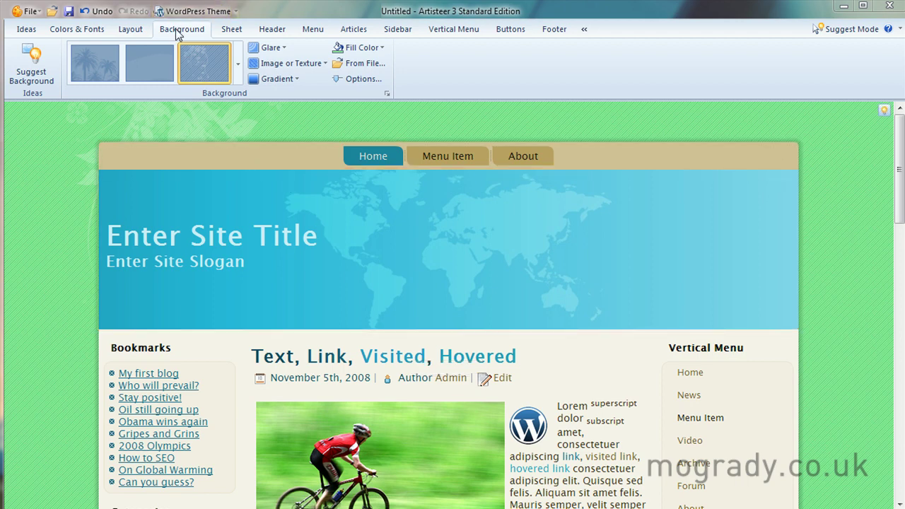
Apply the third built-in sheet style for rounded corners and a soft glow
{"action": "left_click", "coordinate": [231, 30]}
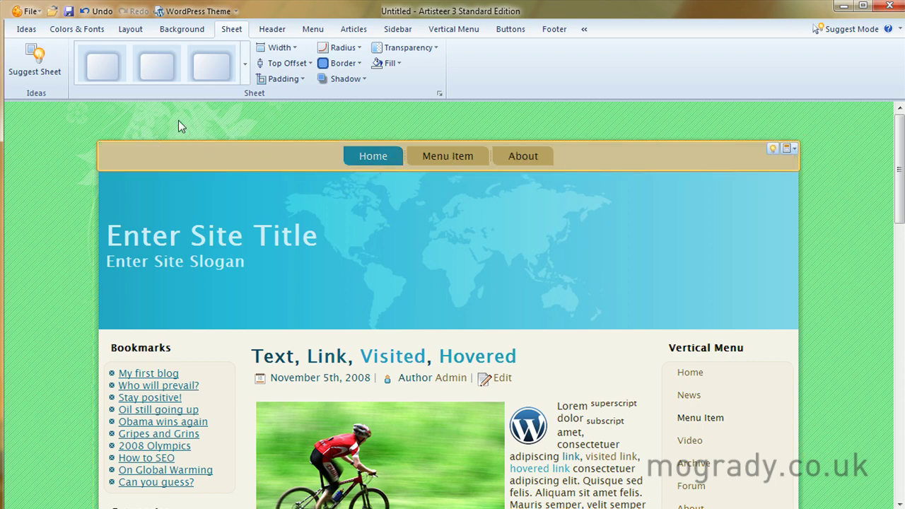
{"action": "left_click", "coordinate": [245, 68]}
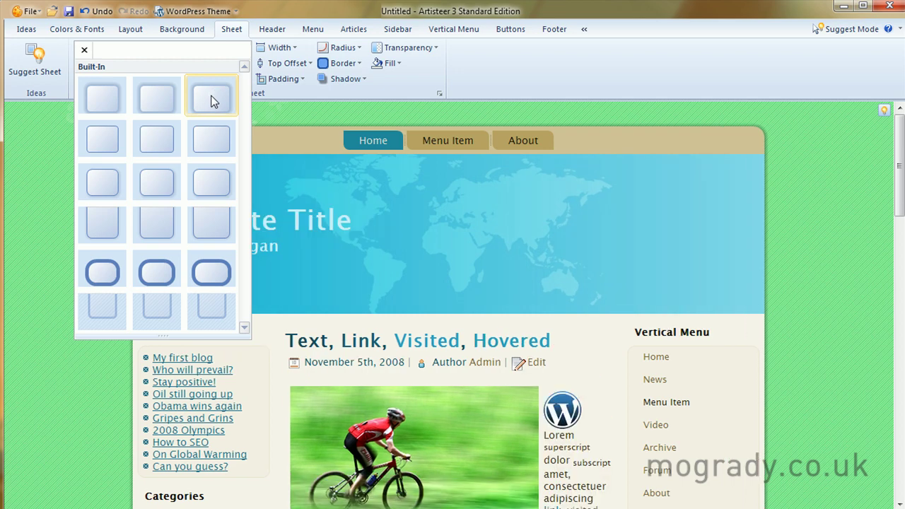
{"action": "left_click", "coordinate": [211, 99]}
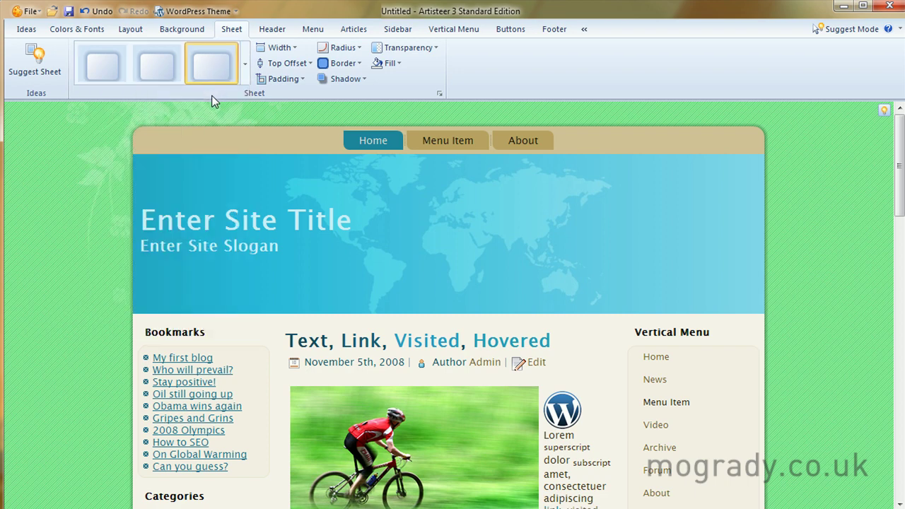
Raise the content sheet width from 900 to 950 px in the sheet width settings
{"action": "left_click", "coordinate": [295, 48]}
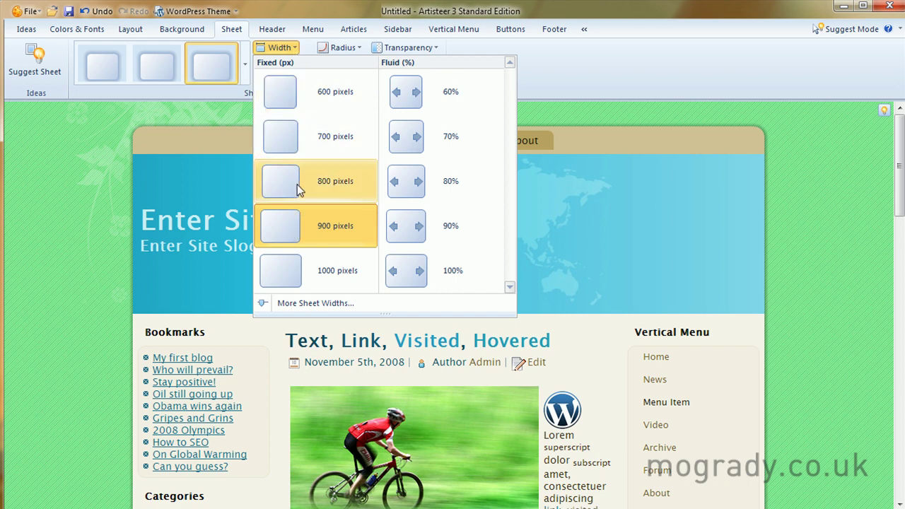
{"action": "left_click", "coordinate": [291, 303]}
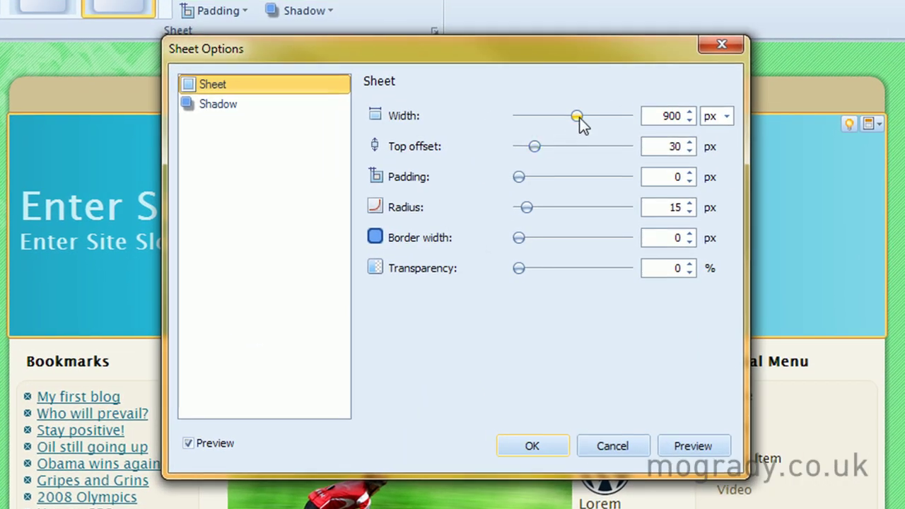
{"action": "left_click", "coordinate": [689, 112]}
{"action": "left_click", "coordinate": [689, 112]}
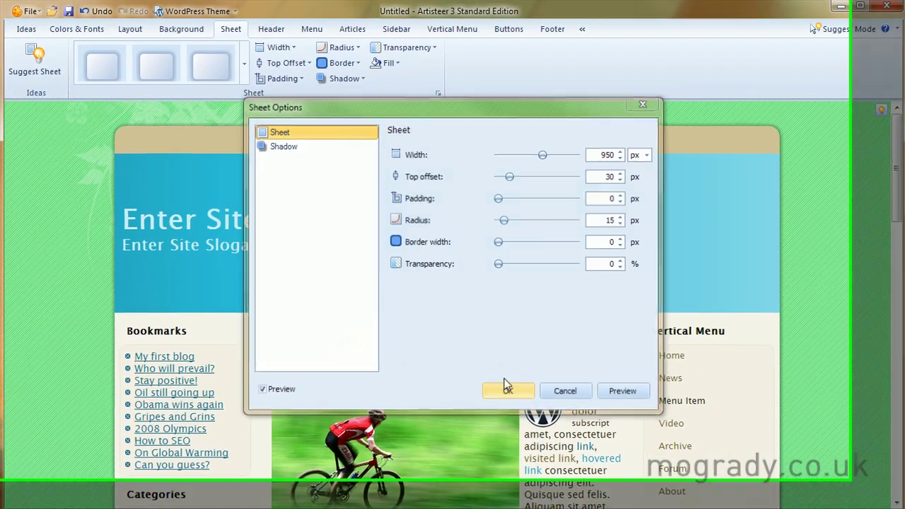
Confirm the 950 px width and set the sheet's top offset to 10 pixels
{"action": "left_click", "coordinate": [522, 424]}
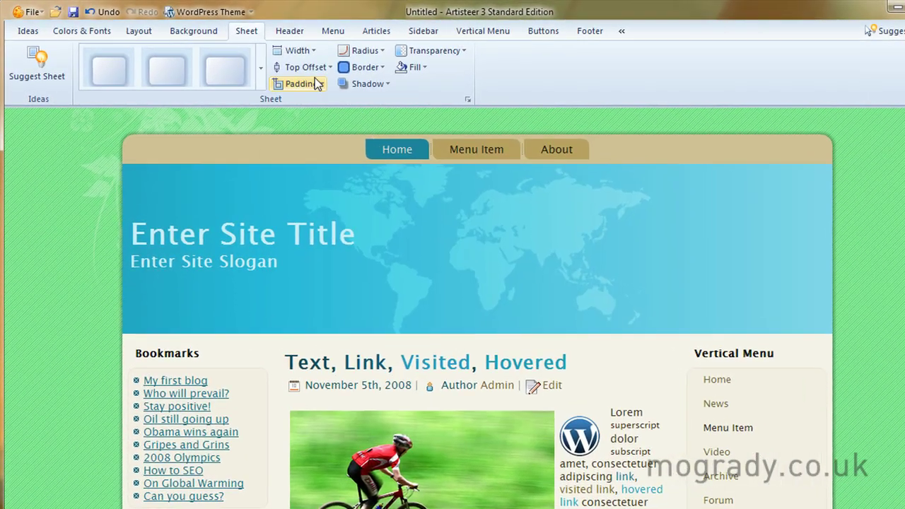
{"action": "left_click", "coordinate": [330, 68]}
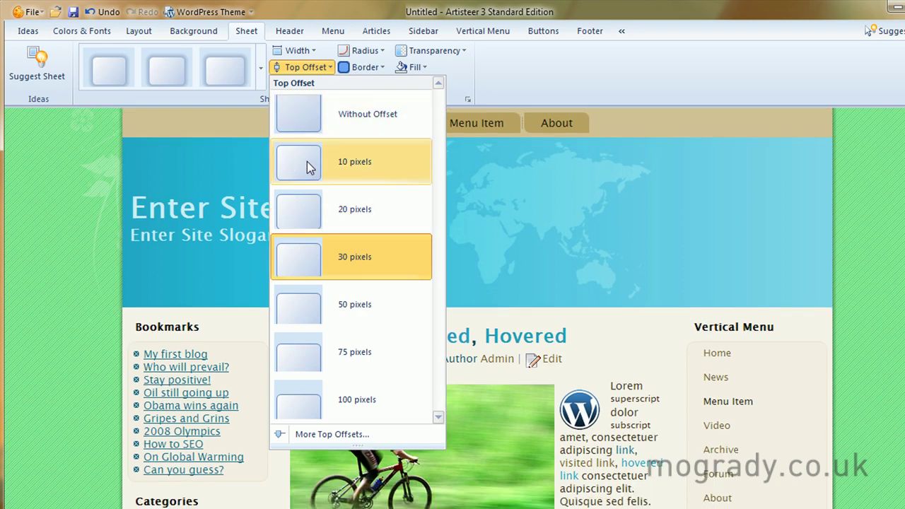
{"action": "key", "text": "Escape"}
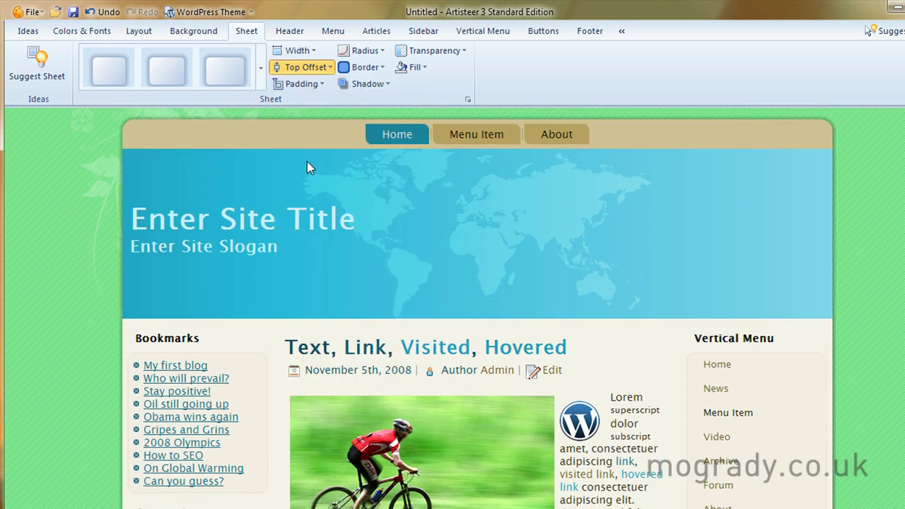
Give the content sheet 2 pixels of padding and select the sheet
{"action": "left_click", "coordinate": [322, 84]}
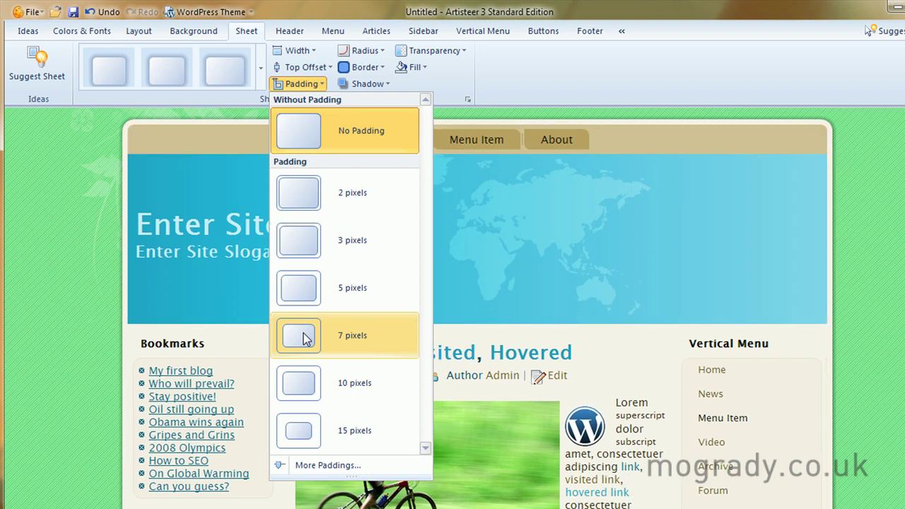
{"action": "left_click", "coordinate": [303, 196]}
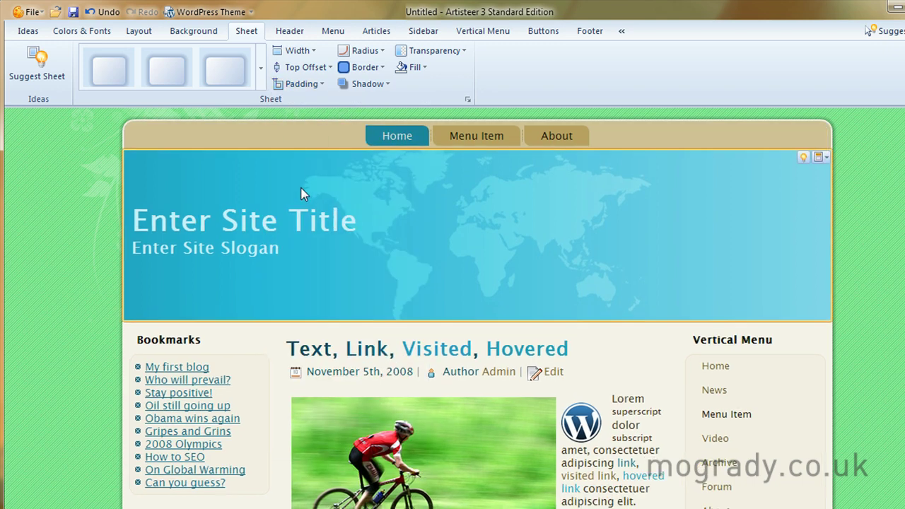
{"action": "left_click", "coordinate": [339, 130]}
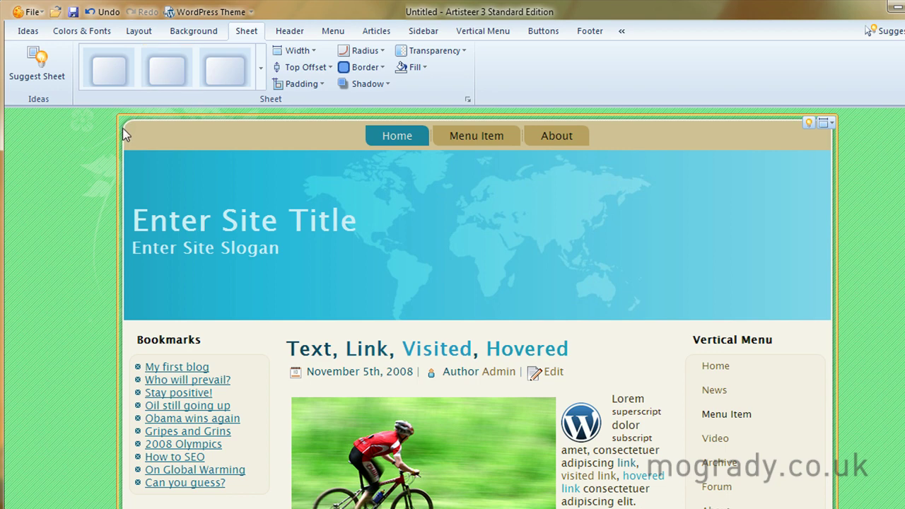
Change the sheet's corner radius from 15 to 10 pixels, keeping 10 on recheck
{"action": "left_click", "coordinate": [382, 51]}
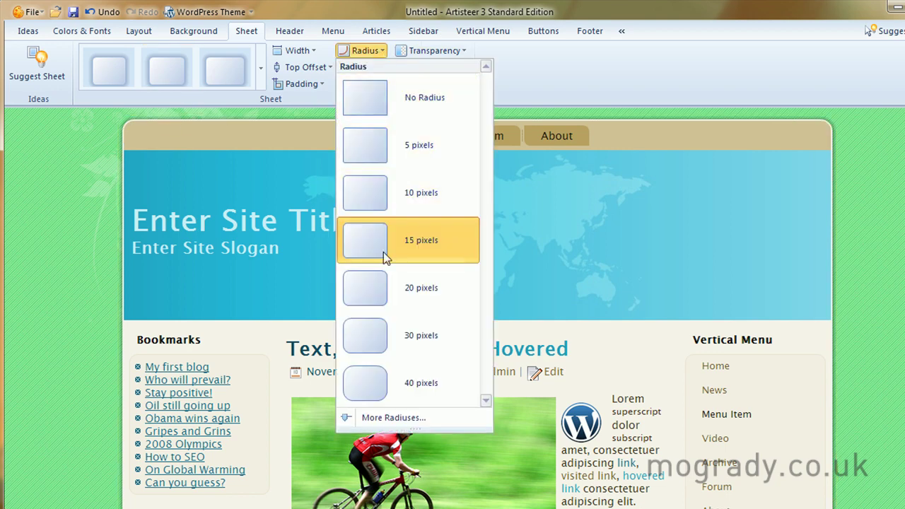
{"action": "left_click", "coordinate": [365, 195]}
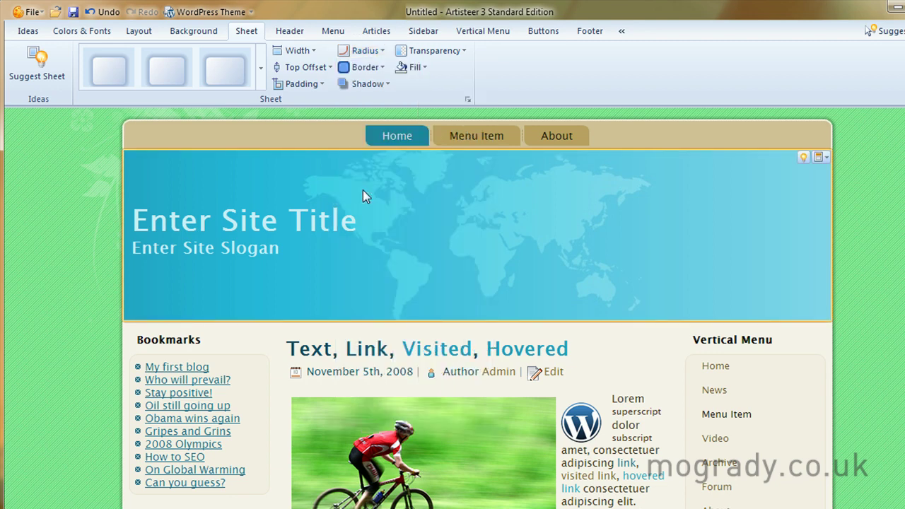
{"action": "left_click", "coordinate": [381, 51]}
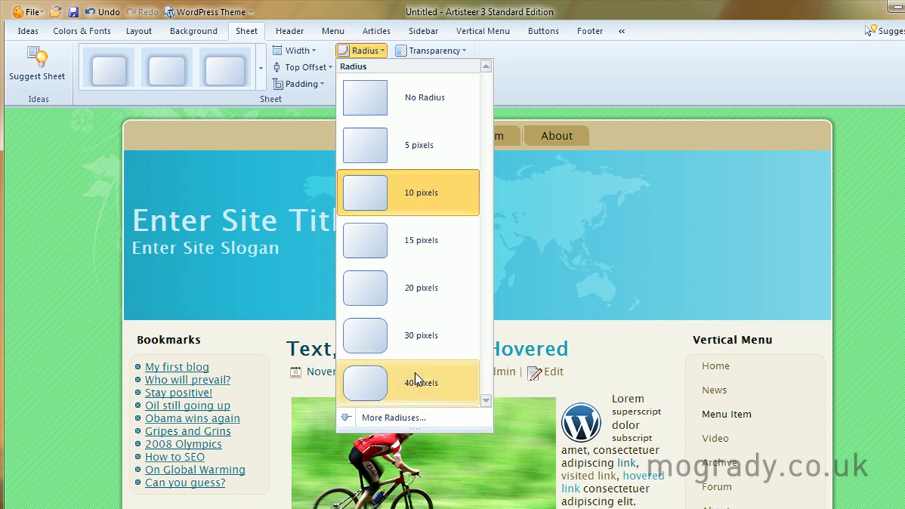
{"action": "left_click", "coordinate": [378, 197]}
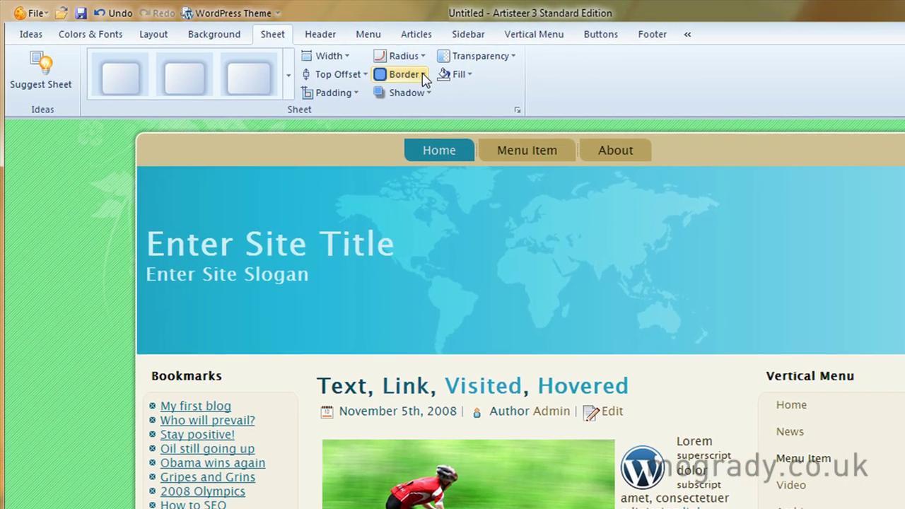
Look at the detailed border settings without changes, then apply a 2-pixel sheet border
{"action": "left_click", "coordinate": [383, 67]}
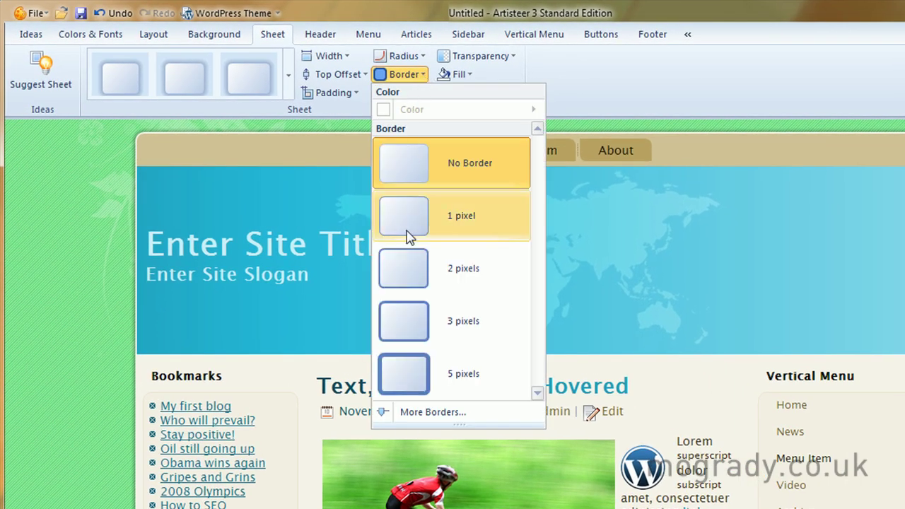
{"action": "left_click", "coordinate": [433, 413]}
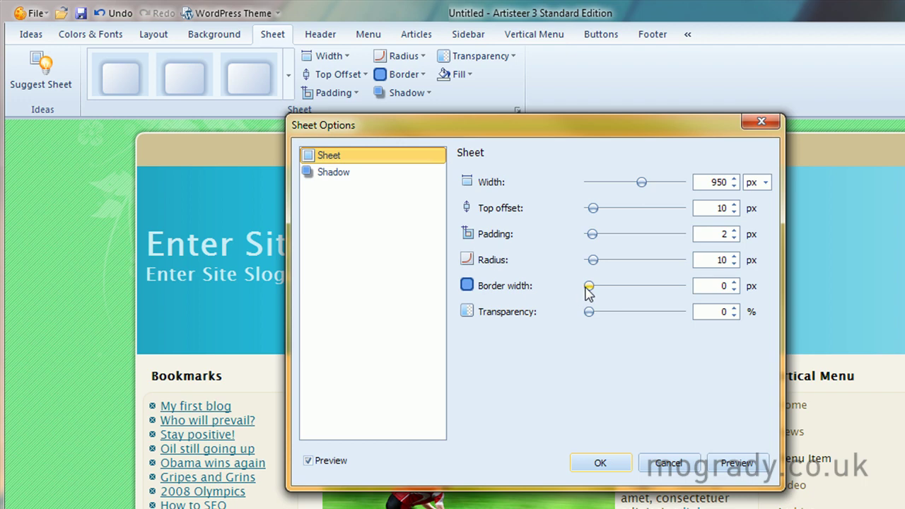
{"action": "left_click", "coordinate": [653, 465]}
{"action": "left_click", "coordinate": [417, 75]}
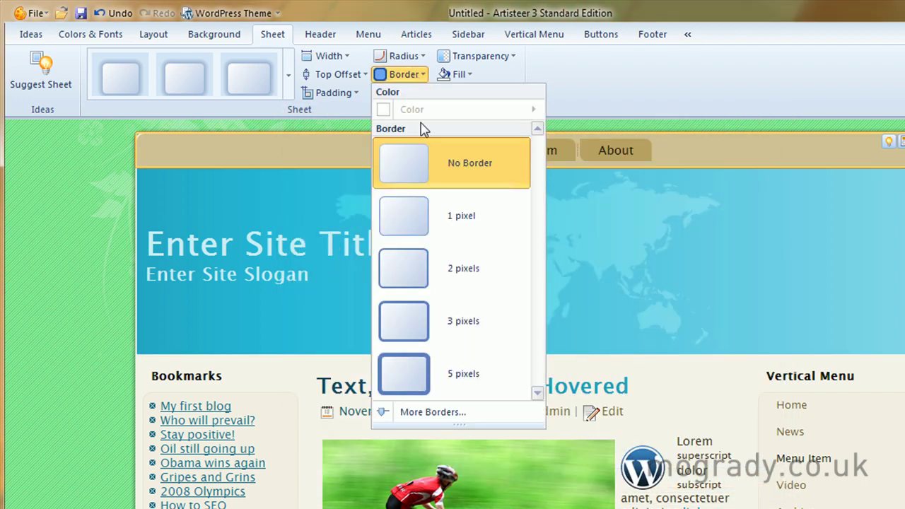
{"action": "left_click", "coordinate": [418, 267]}
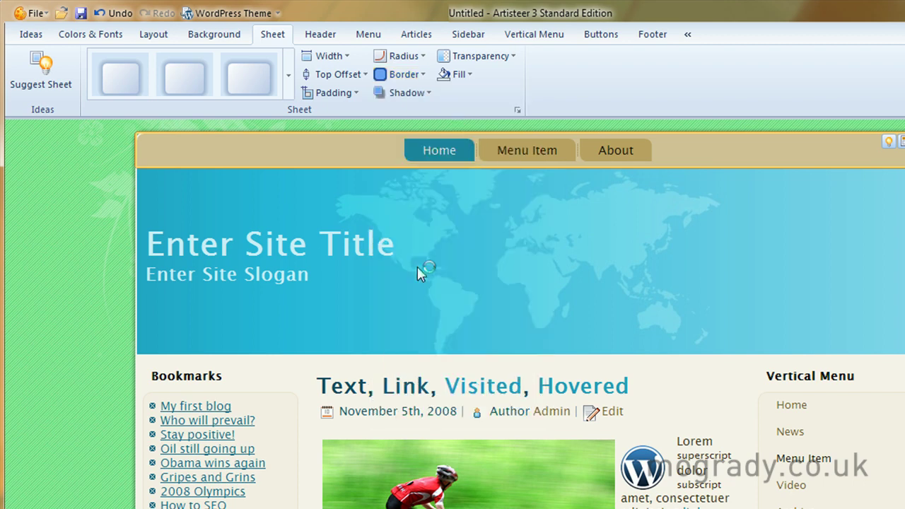
Apply the third Shadow preset to give the sheet a drop shadow
{"action": "left_click", "coordinate": [429, 94]}
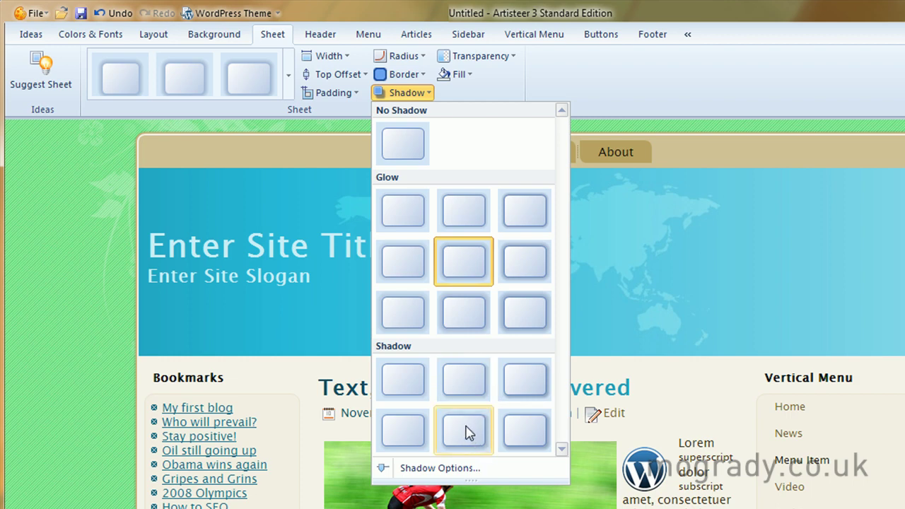
{"action": "left_click", "coordinate": [523, 385]}
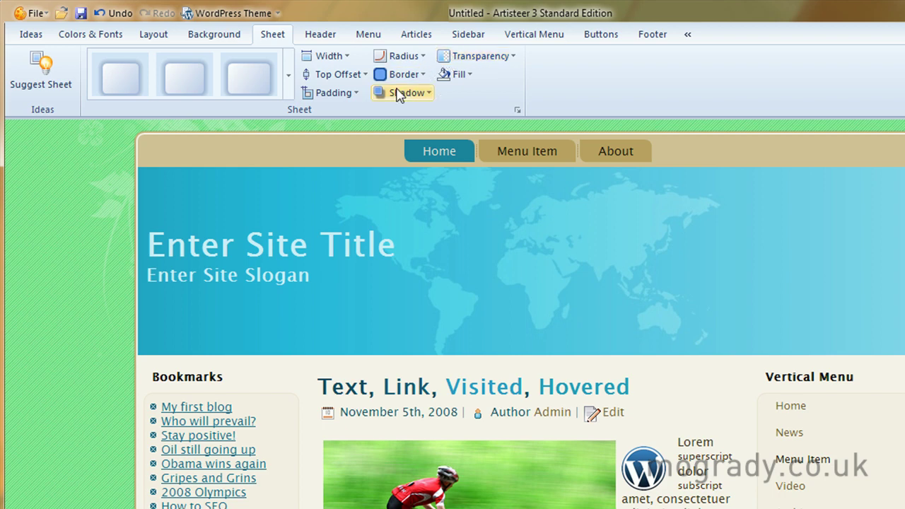
In Sheet Options, set the shadow size to 6 px, opacity 59% and distance 11 px
{"action": "left_click", "coordinate": [518, 110]}
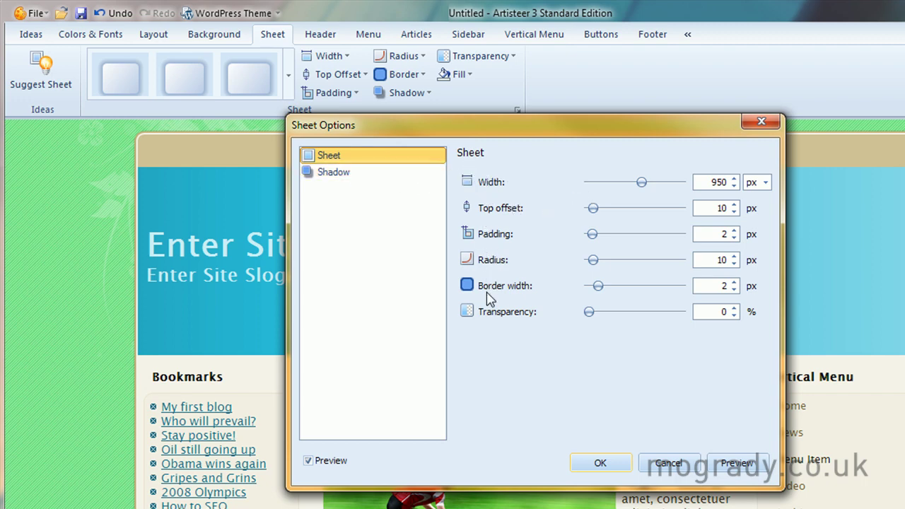
{"action": "left_click", "coordinate": [316, 175]}
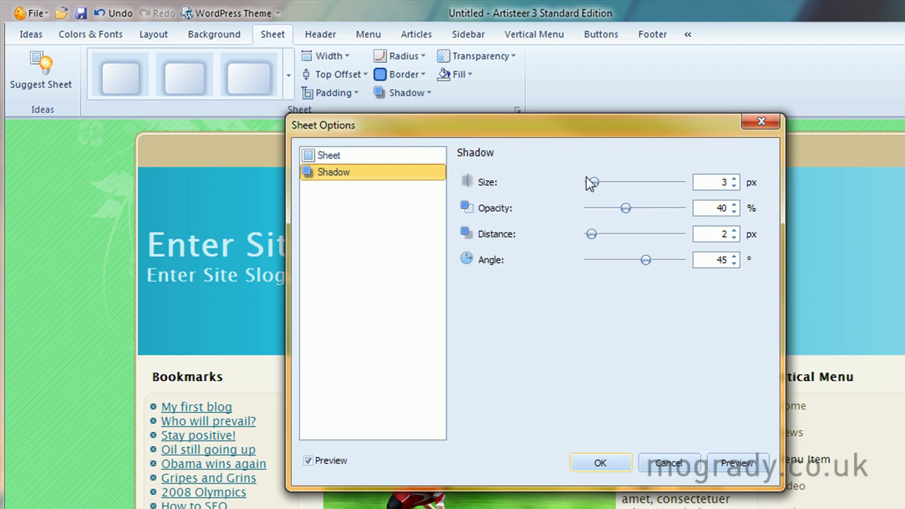
{"action": "left_click_drag", "start_coordinate": [594, 182], "coordinate": [600, 185]}
{"action": "left_click_drag", "start_coordinate": [602, 188], "coordinate": [642, 217]}
{"action": "left_click_drag", "start_coordinate": [592, 235], "coordinate": [609, 241]}
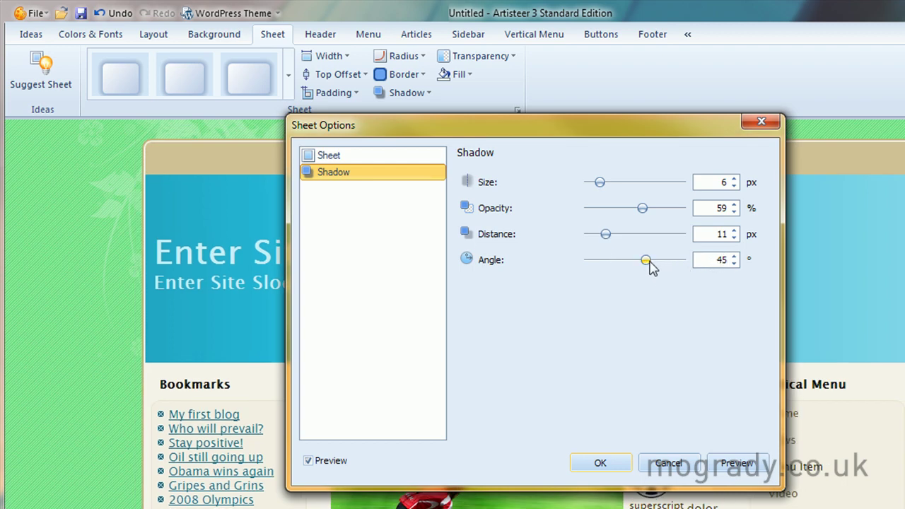
Set the sheet shadow angle to -46°
{"action": "left_click_drag", "start_coordinate": [647, 263], "coordinate": [622, 267]}
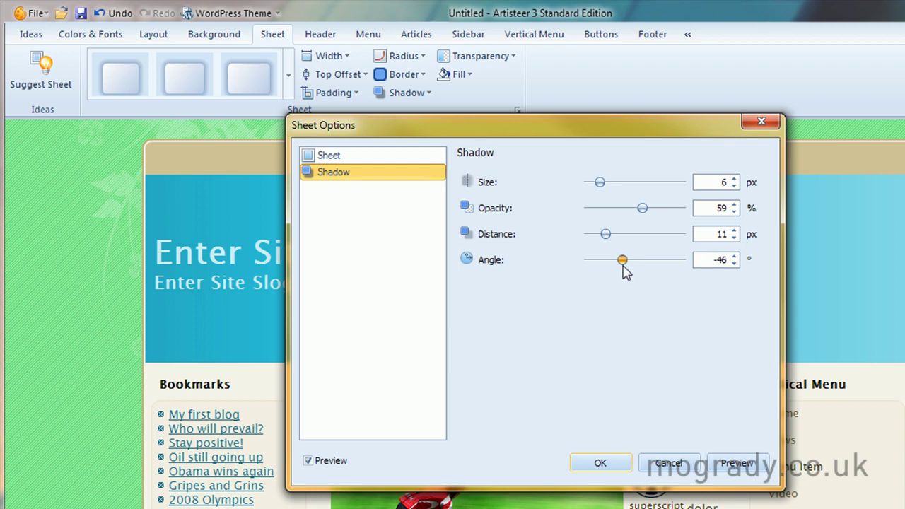
{"action": "left_click", "coordinate": [733, 256]}
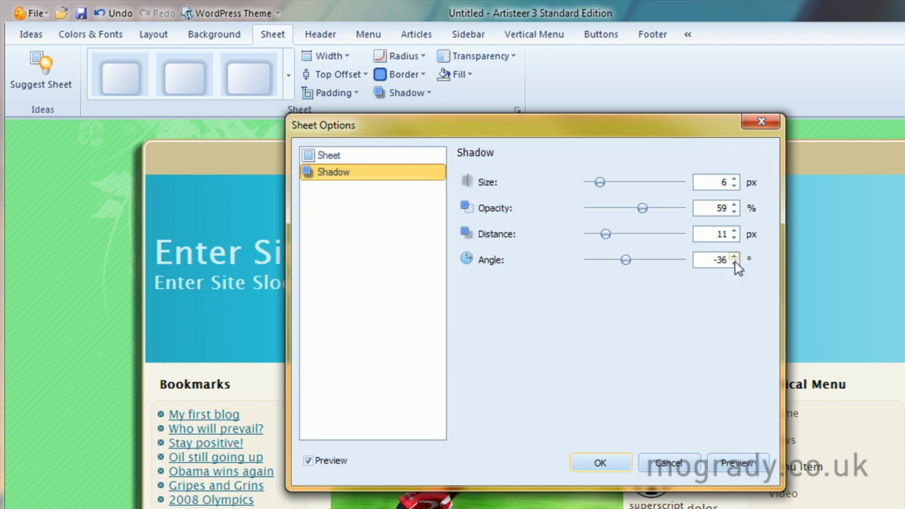
{"action": "left_click", "coordinate": [734, 264]}
{"action": "left_click", "coordinate": [736, 256]}
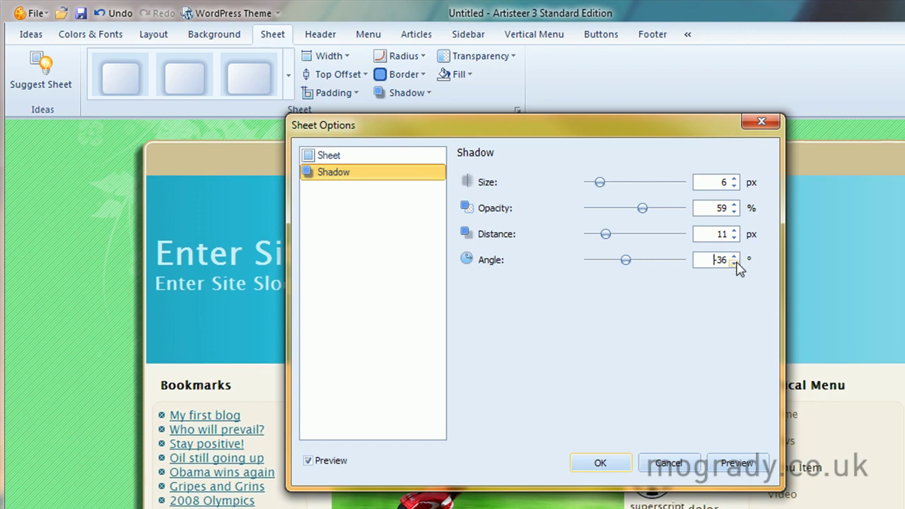
{"action": "left_click", "coordinate": [735, 264]}
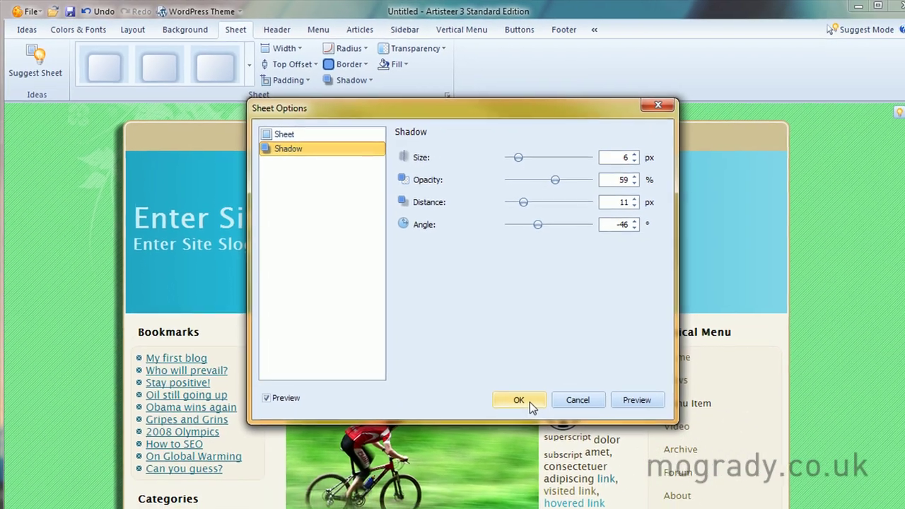
Apply the new shadow settings and make the sheet 40% transparent
{"action": "left_click", "coordinate": [527, 400]}
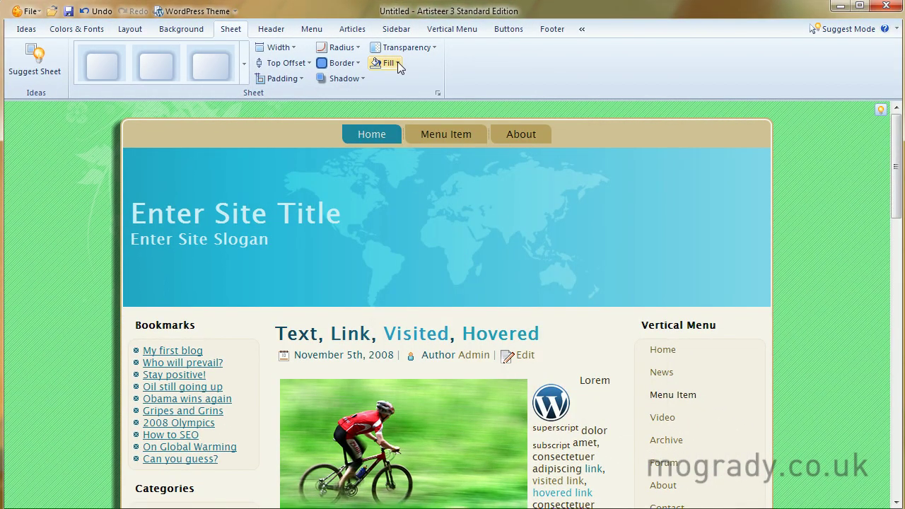
{"action": "left_click", "coordinate": [435, 47]}
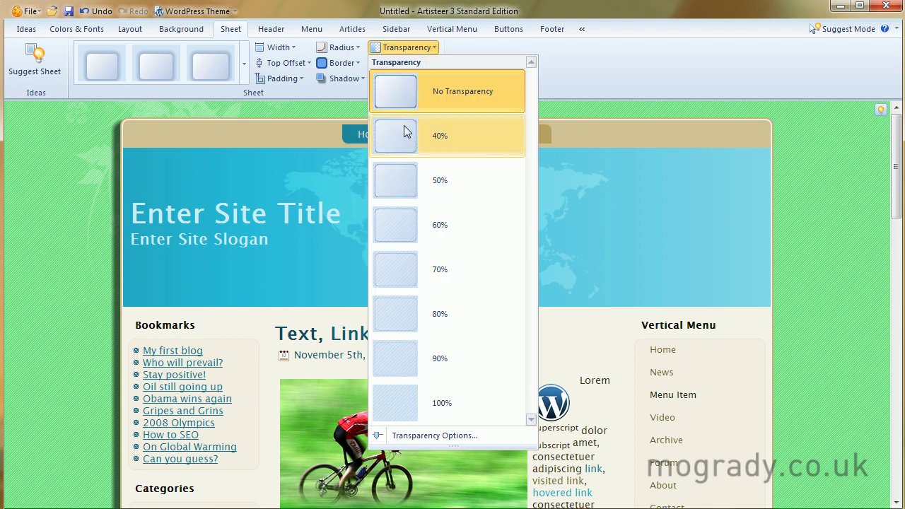
{"action": "left_click", "coordinate": [404, 142]}
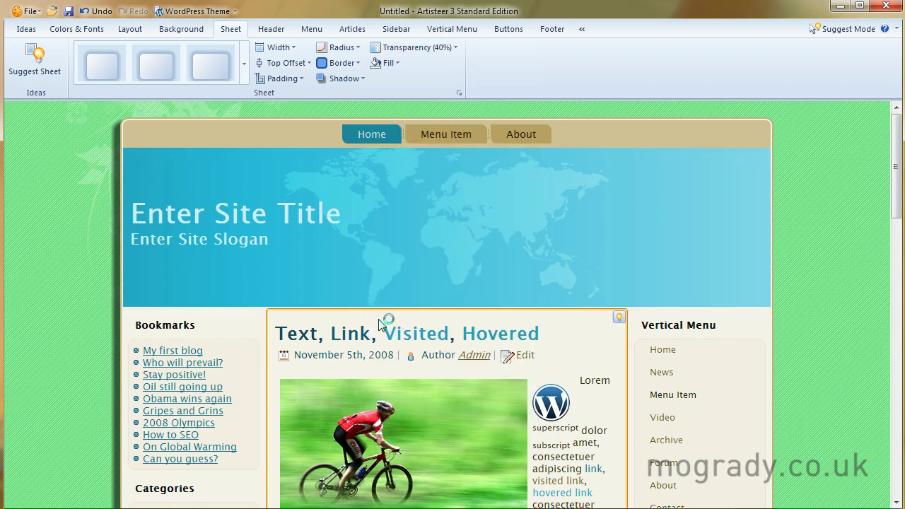
{"action": "scroll", "coordinate": [507, 376], "scroll_direction": "down", "scroll_amount": 3}
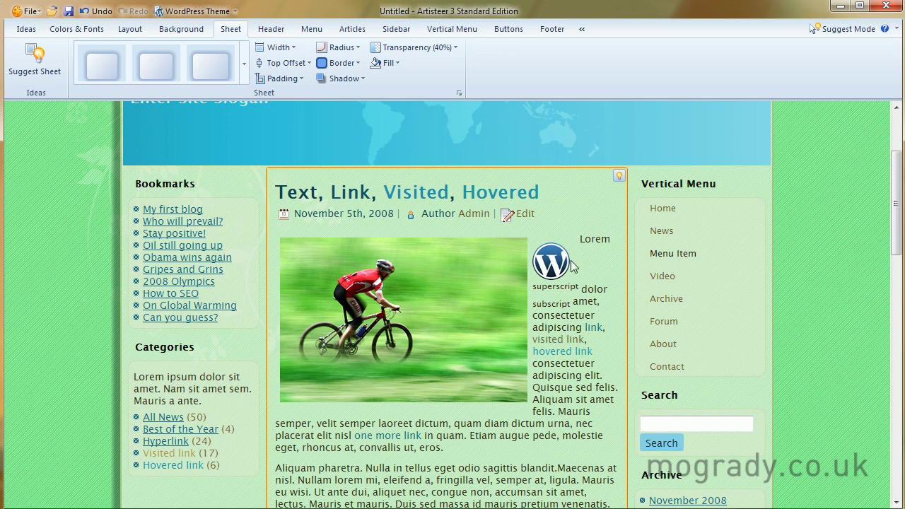
Raise the content sheet transparency to 90%
{"action": "left_click", "coordinate": [454, 47]}
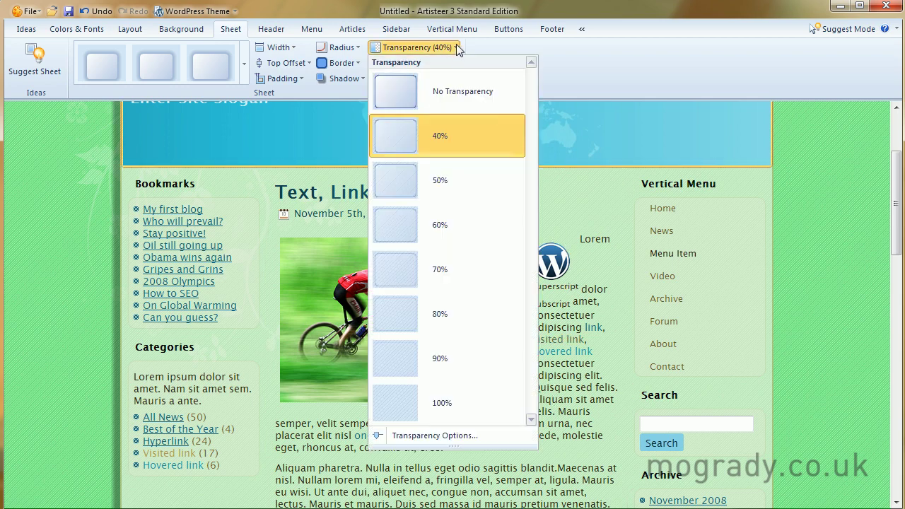
{"action": "left_click", "coordinate": [408, 358]}
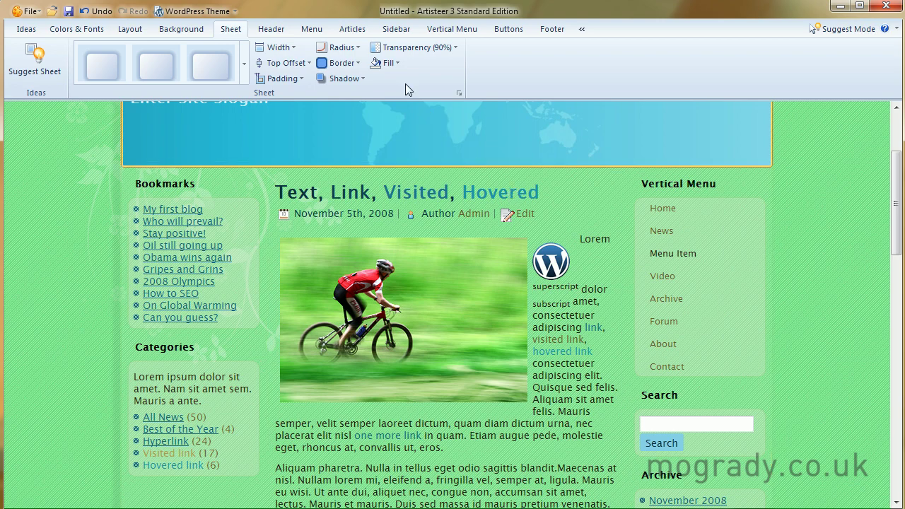
{"action": "left_click", "coordinate": [456, 48]}
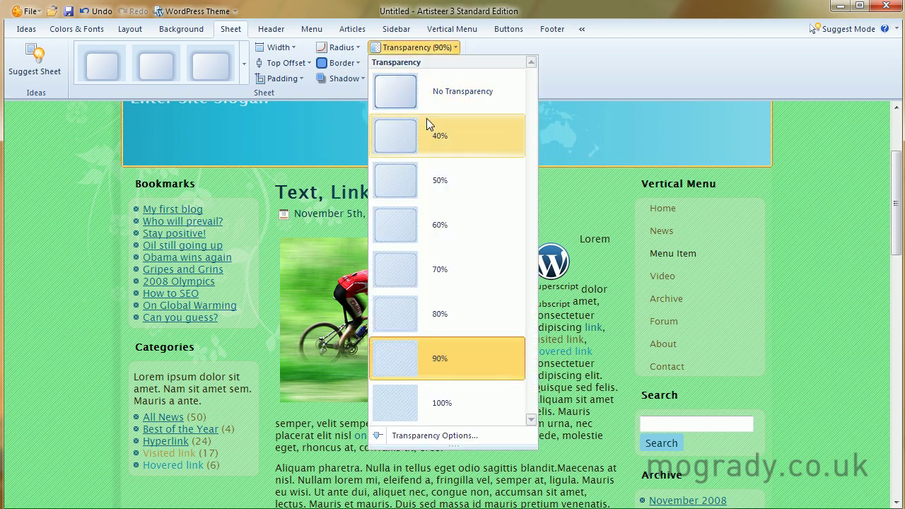
Set the sheet transparency to exactly 20% in Transparency Options
{"action": "left_click", "coordinate": [417, 434]}
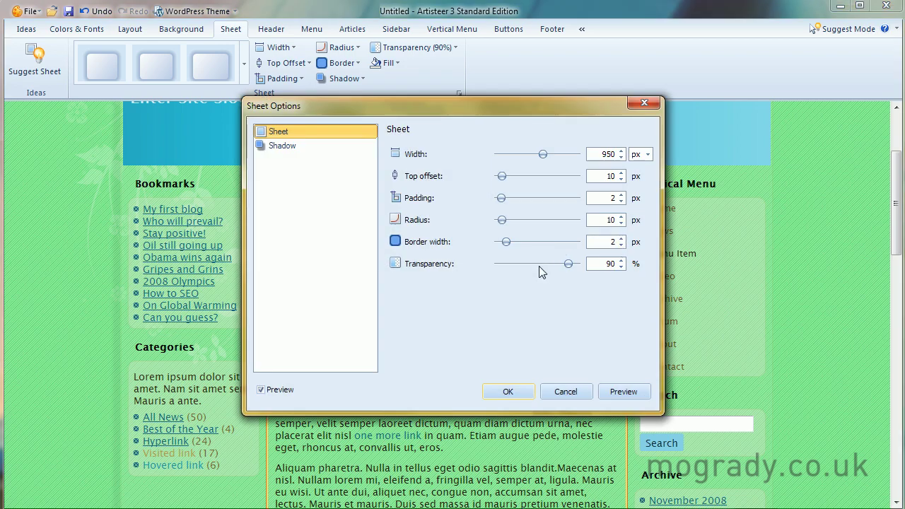
{"action": "left_click_drag", "start_coordinate": [568, 267], "coordinate": [512, 273]}
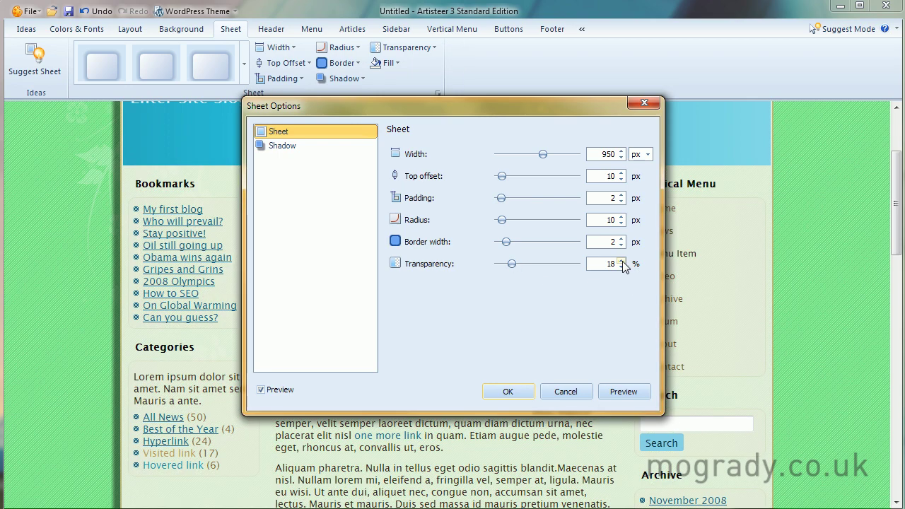
{"action": "left_click", "coordinate": [622, 261]}
{"action": "left_click", "coordinate": [622, 261]}
{"action": "left_click", "coordinate": [498, 393]}
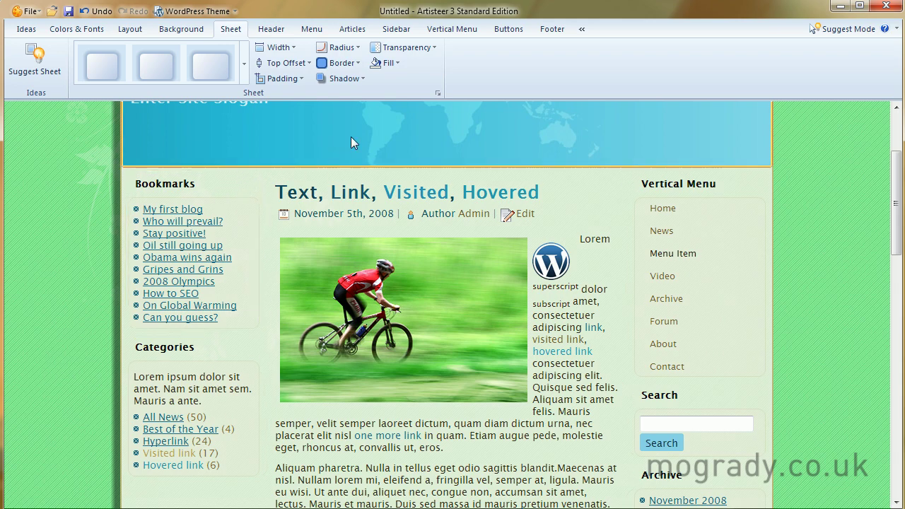
Review the sheet's shadow settings in Sheet Options and close with them unchanged
{"action": "left_click", "coordinate": [437, 93]}
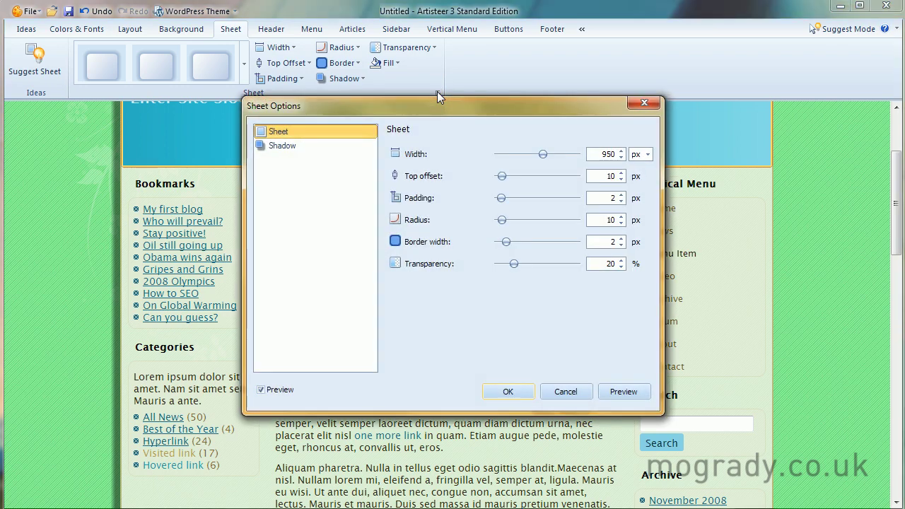
{"action": "left_click", "coordinate": [270, 147]}
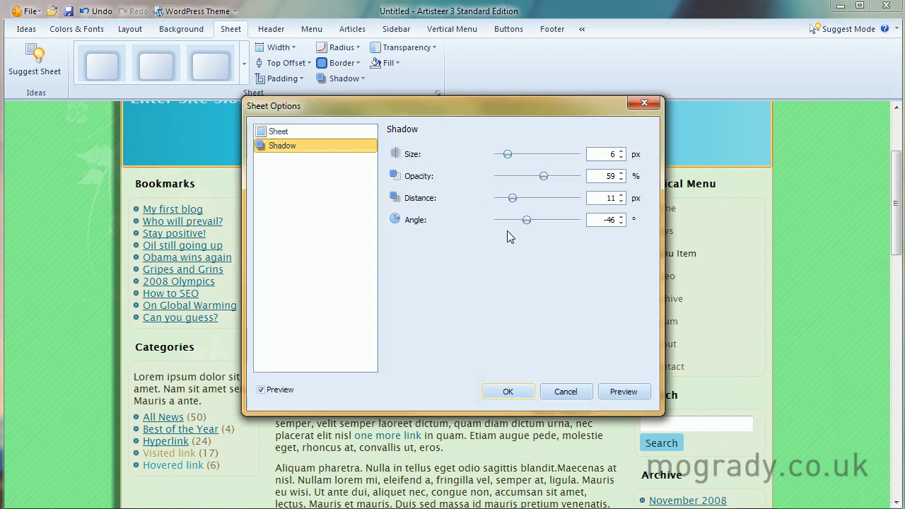
{"action": "left_click", "coordinate": [508, 391]}
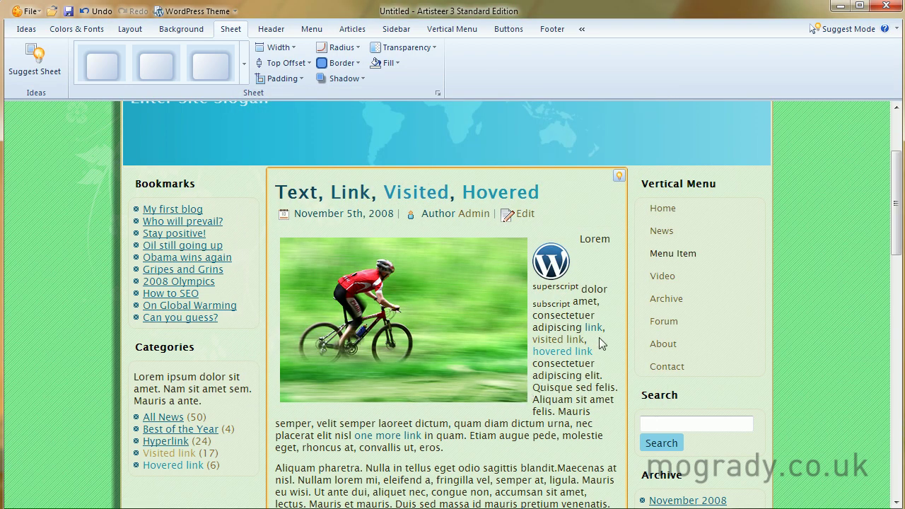
{"action": "scroll", "coordinate": [600, 342], "scroll_direction": "up", "scroll_amount": 2}
{"action": "scroll", "coordinate": [600, 342], "scroll_direction": "down", "scroll_amount": 15}
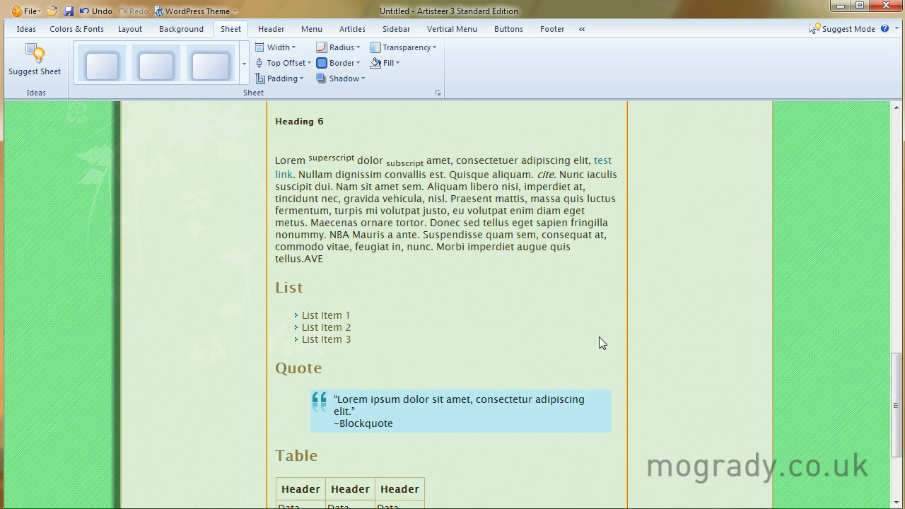
{"action": "scroll", "coordinate": [599, 336], "scroll_direction": "down", "scroll_amount": 3}
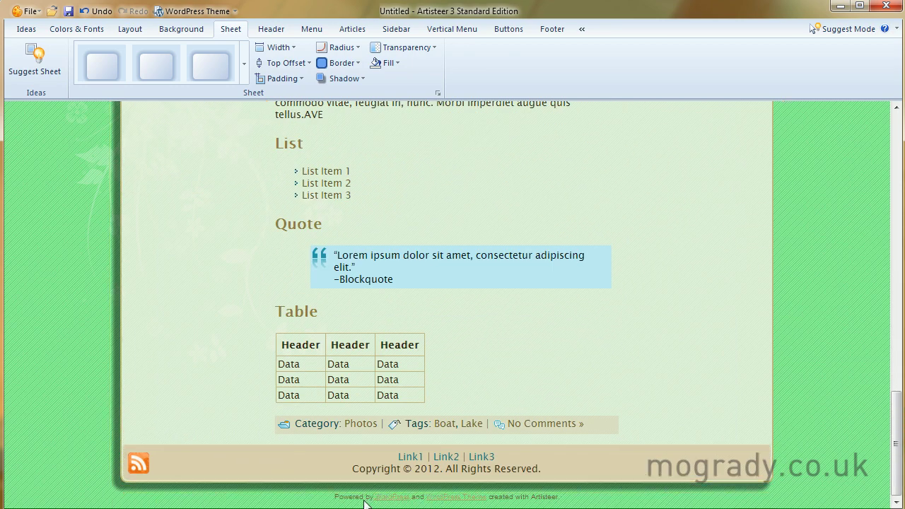
{"action": "scroll", "coordinate": [366, 396], "scroll_direction": "up", "scroll_amount": 18}
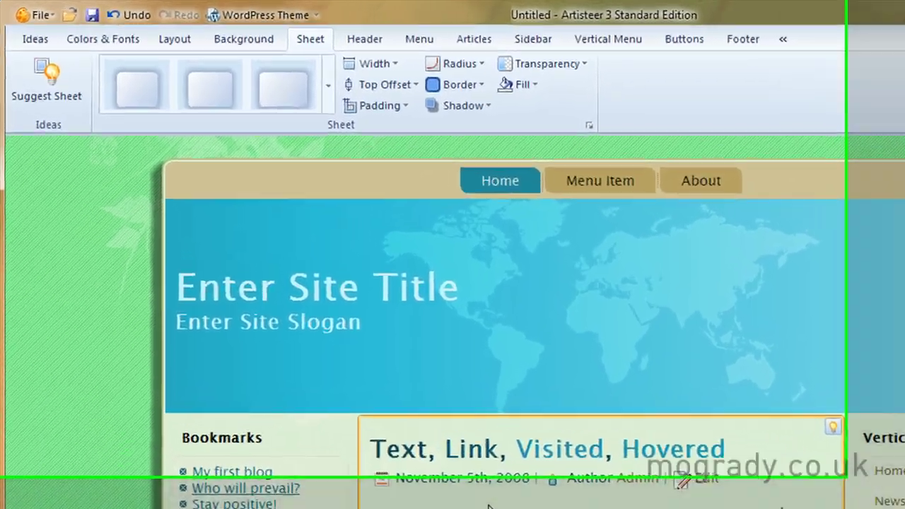